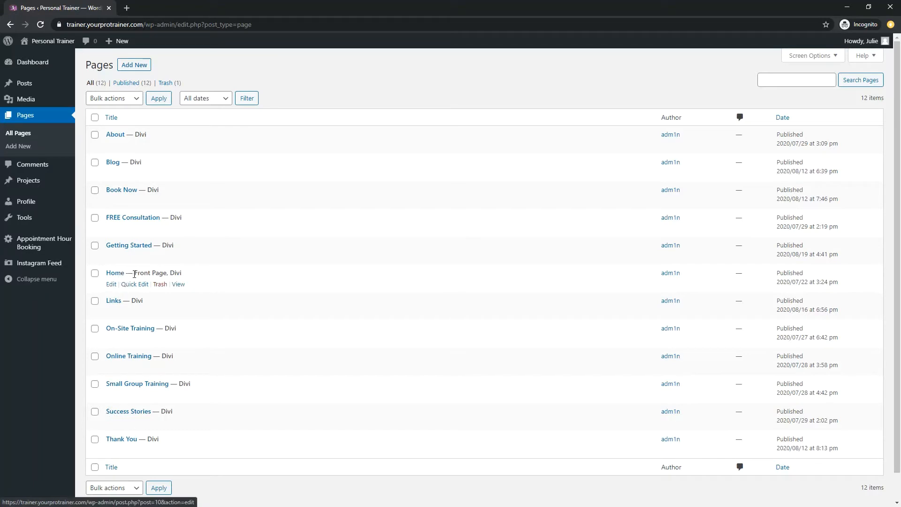
Step: Open the Home page for editing and launch the Divi builder on the front end
click(110, 288)
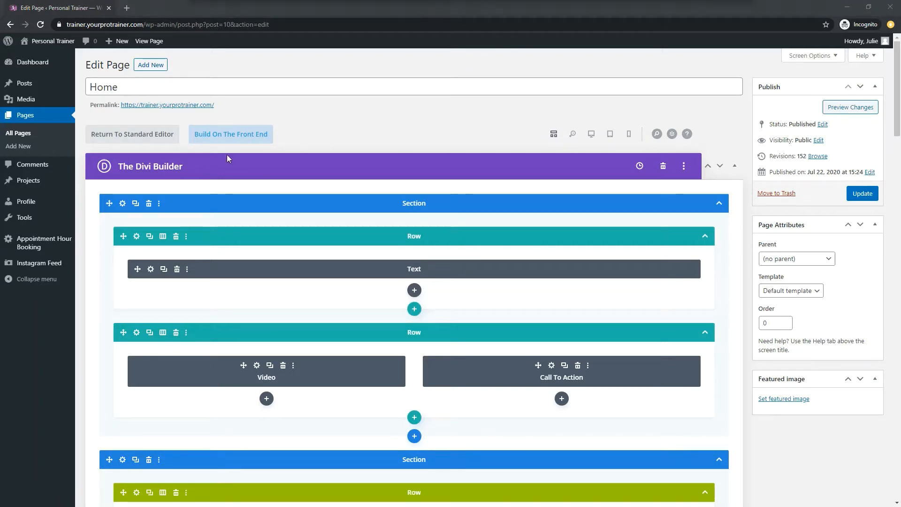
click(225, 141)
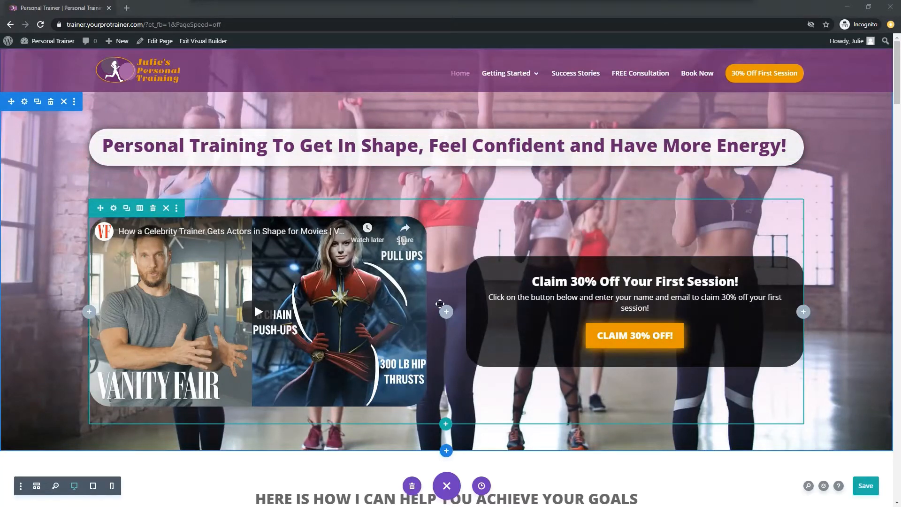
scroll(452, 346, down, 4)
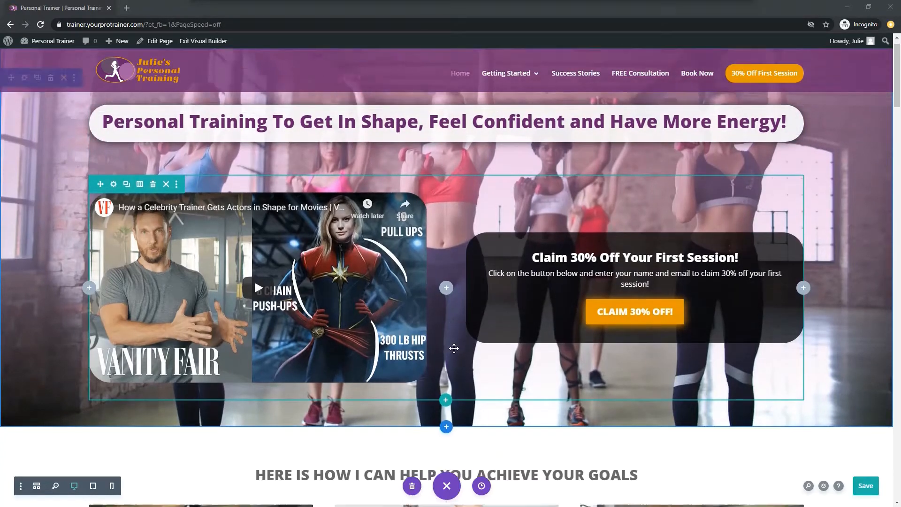
scroll(453, 346, up, 4)
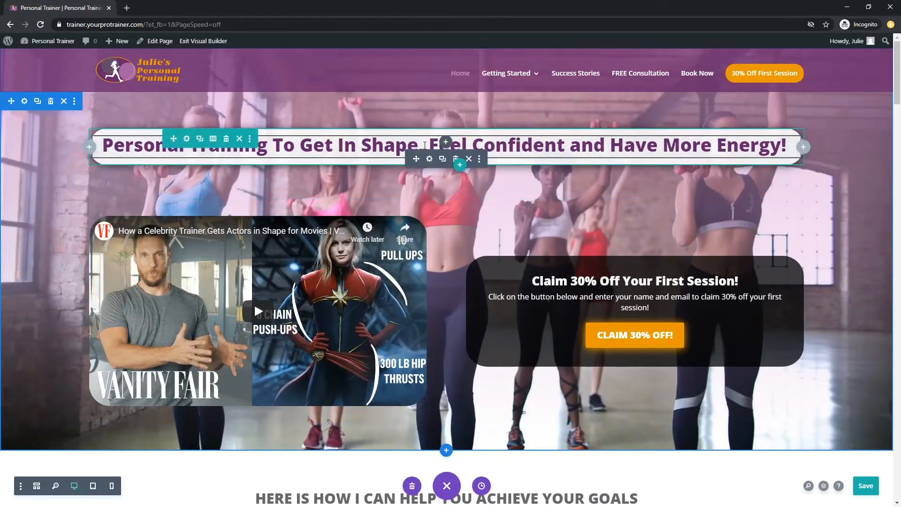
Step: Replace "Get In Shape" with "Lose Weight" in the main heading of the hero section
click(425, 146)
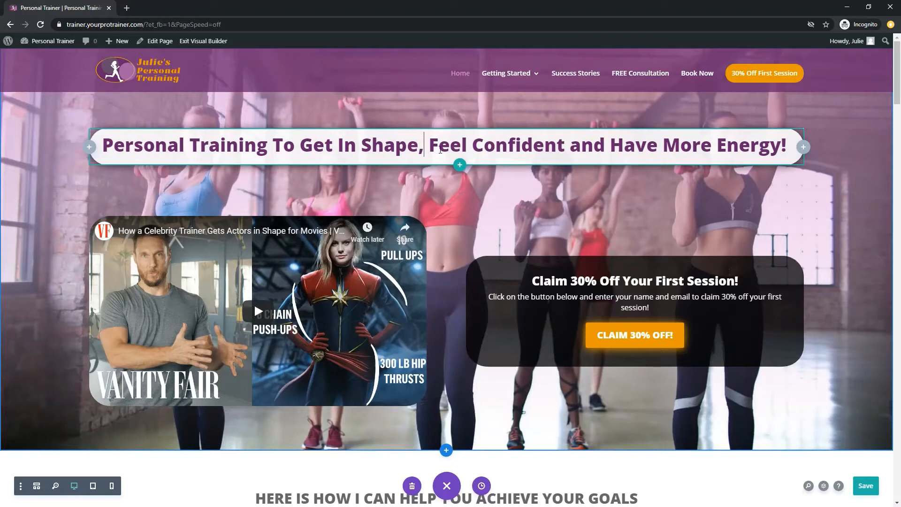
key(shift+Left)
key(shift+Left)
key(shift+Left)
key(shift+Left)
key(shift+Left)
key(shift+Left)
key(shift+Left)
key(shift+Left)
key(shift+Left)
key(shift+Left)
key(shift+Left)
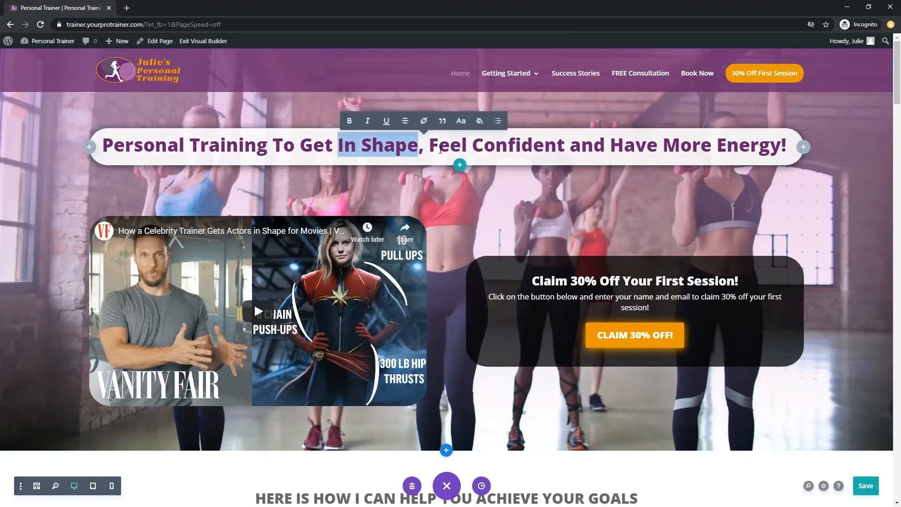
key(shift+Left)
text(Lose Wei)
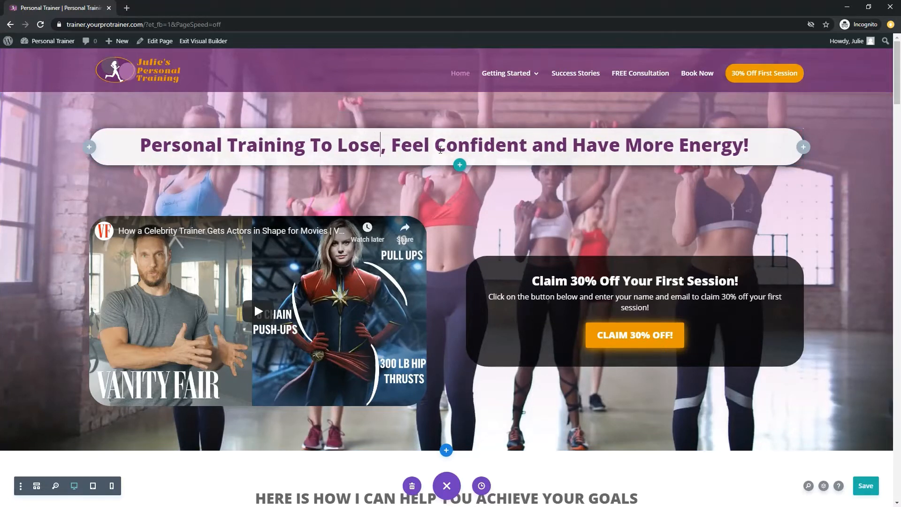
text(ght)
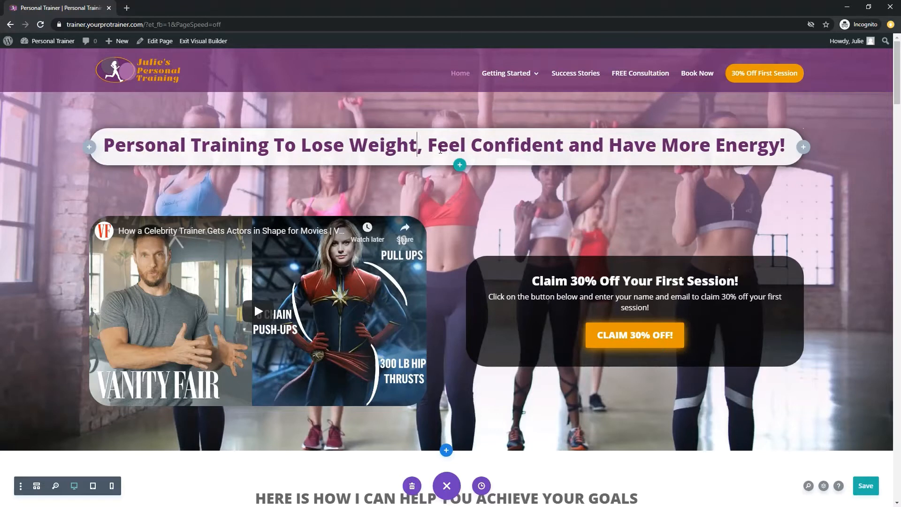
Step: Change the discount to 20% in the call to action's title and button text, accept the settings and save the page
click(587, 301)
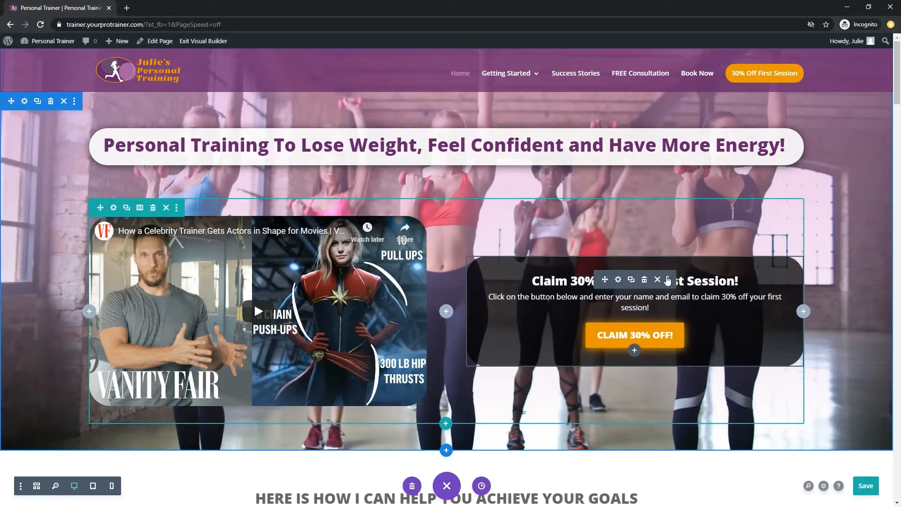
click(619, 280)
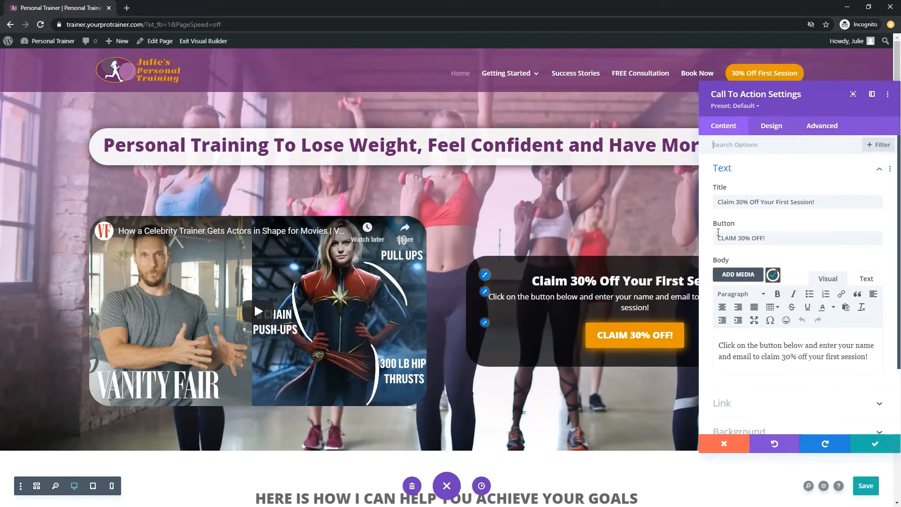
click(736, 201)
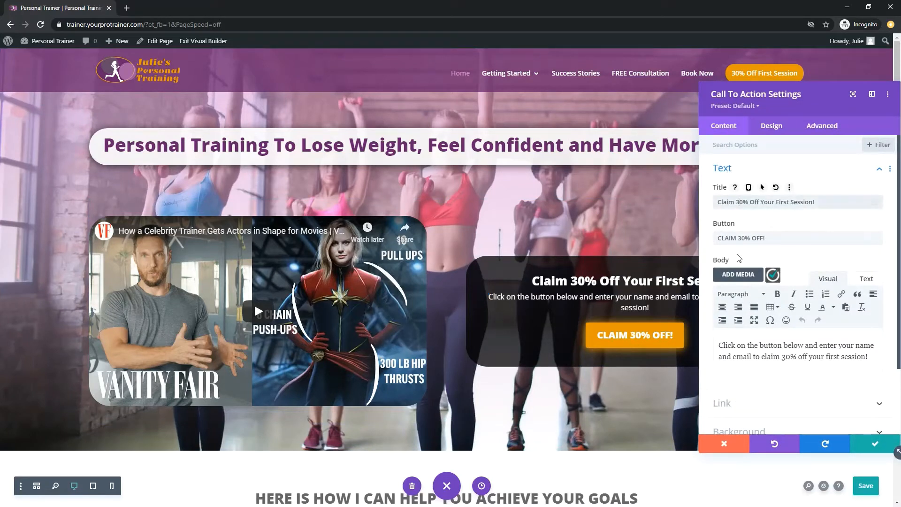
key(BackSpace)
text(2)
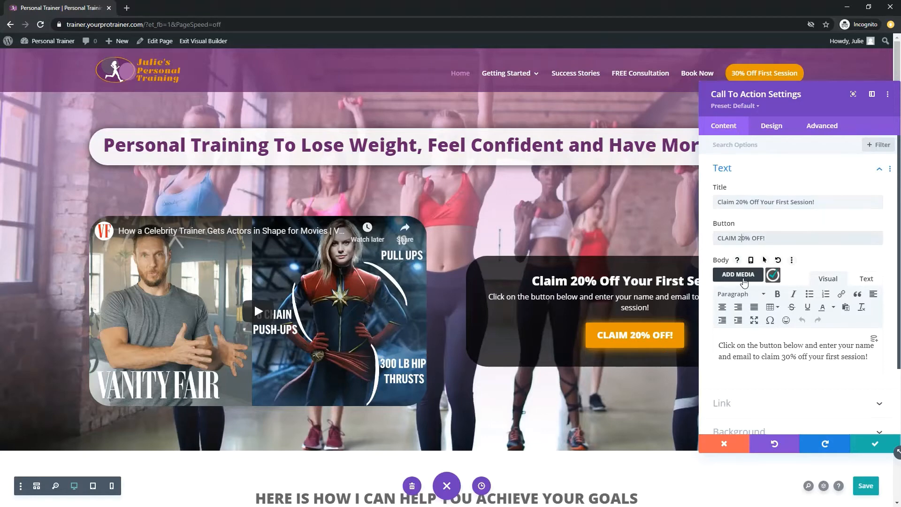
click(866, 446)
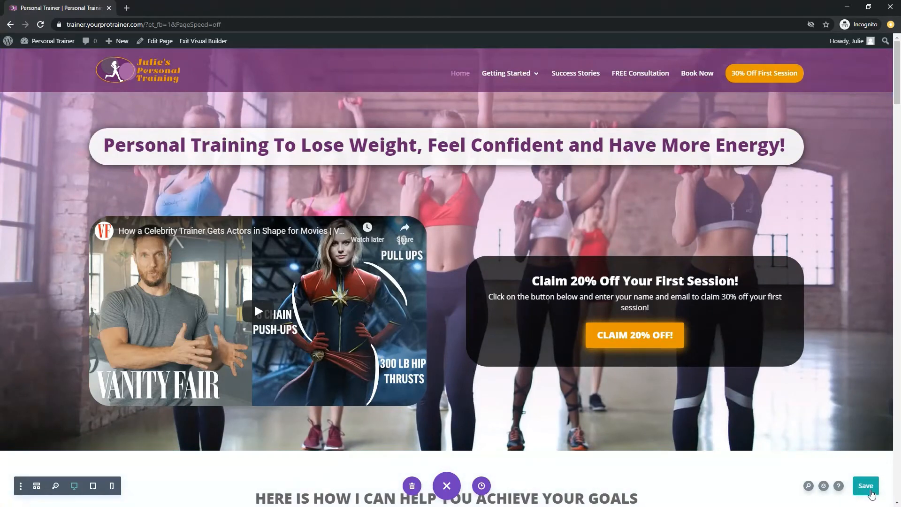
click(869, 491)
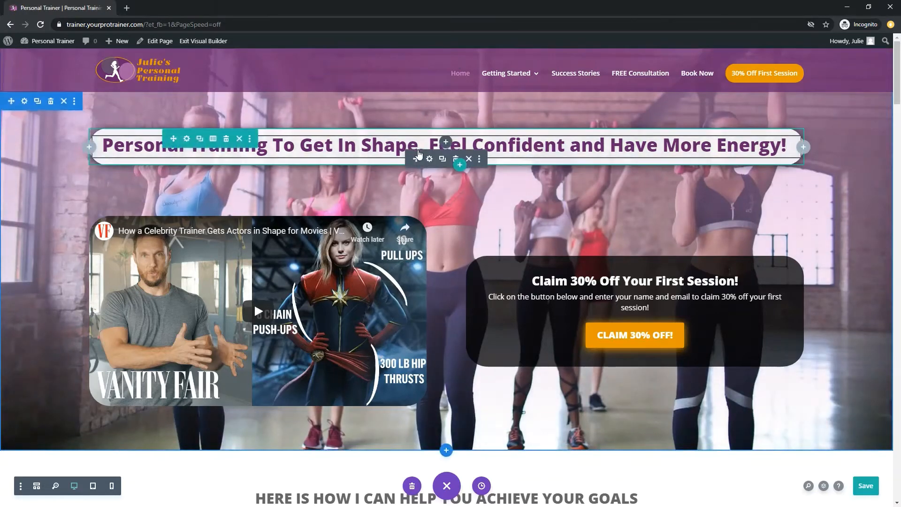
Step: View the text settings of the hero heading and close them without making changes
click(430, 159)
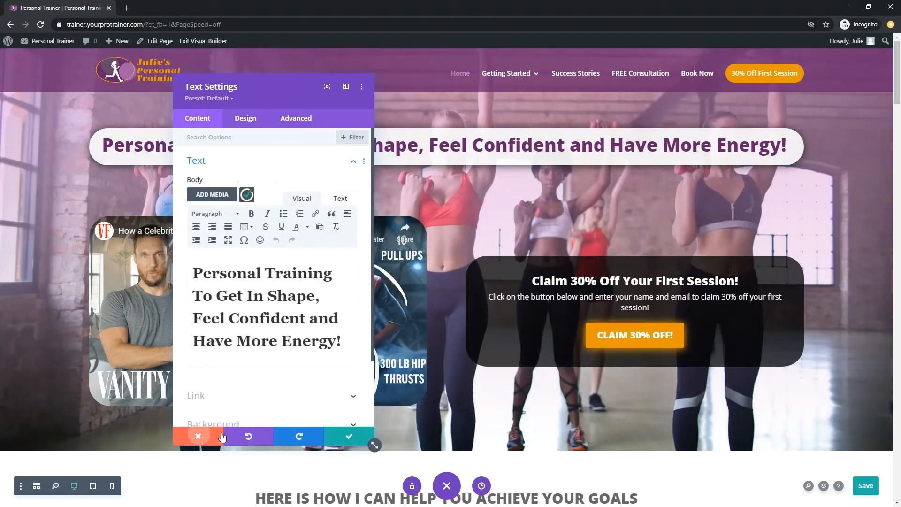
click(197, 436)
Step: Change the discount to 20% in the call to action's title, button and body text
mouse_move(606, 282)
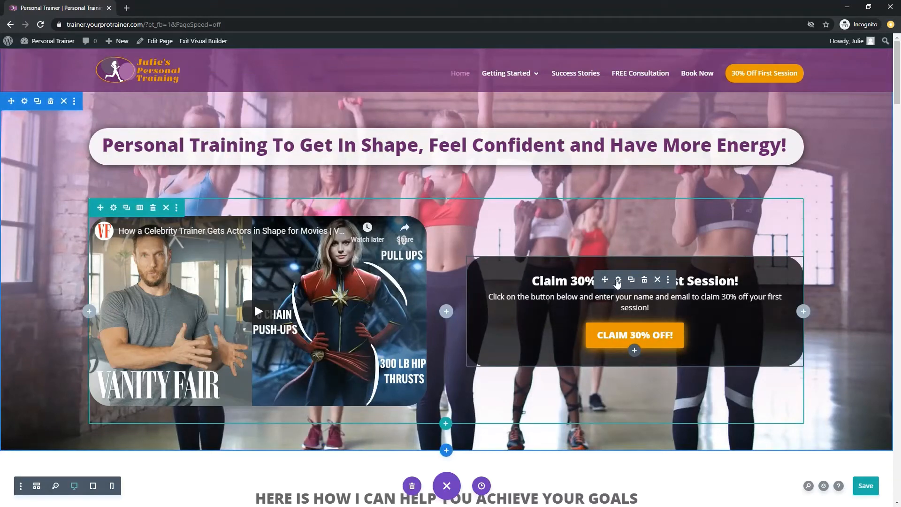
click(617, 280)
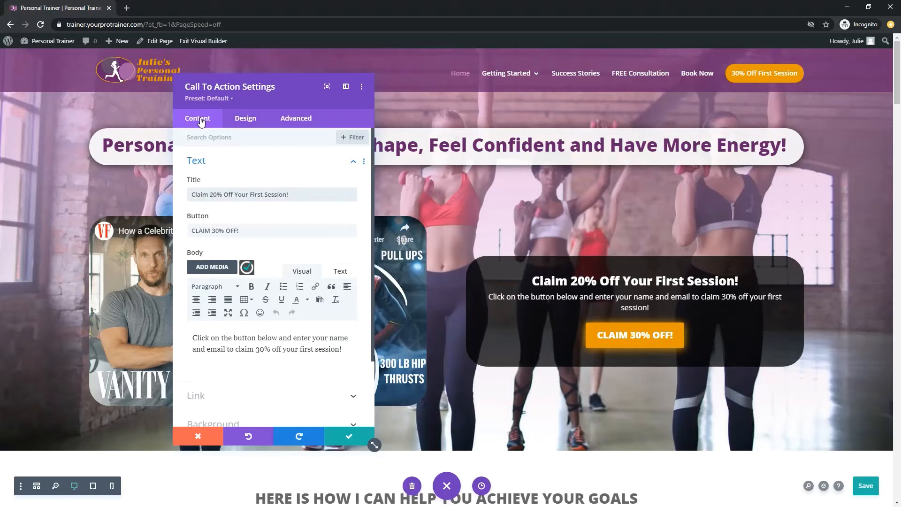
click(215, 230)
key(BackSpace)
text(\2)
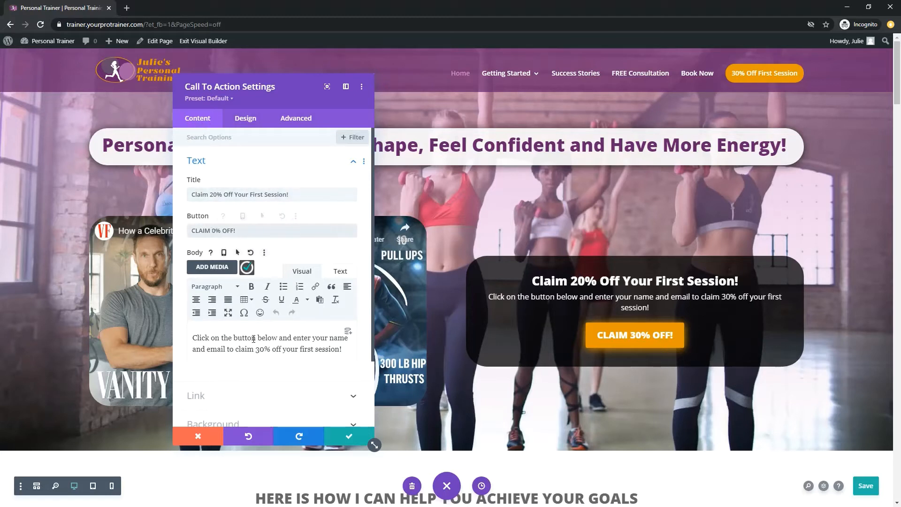
key(BackSpace)
key(BackSpace)
text(2)
click(261, 358)
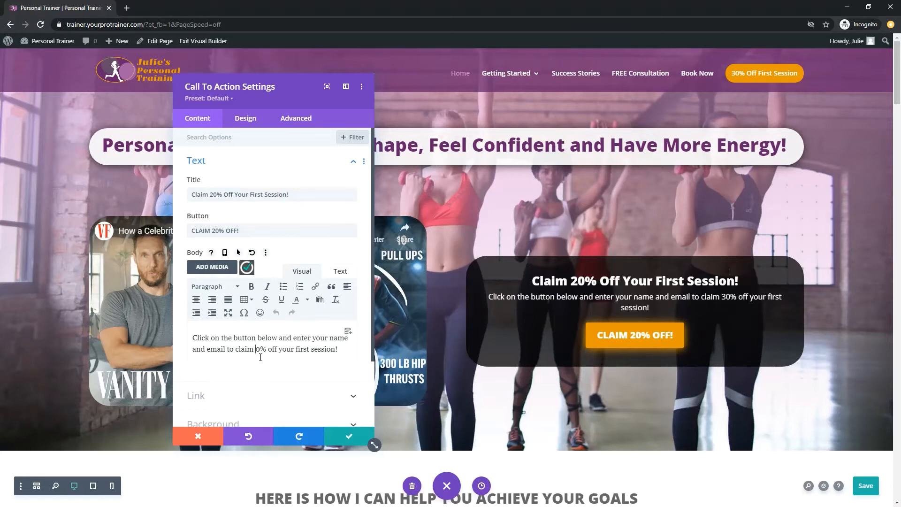
key(BackSpace)
text(2)
Step: Set the call to action's background color to the saved dark purple
scroll(260, 357, down, 2)
click(241, 347)
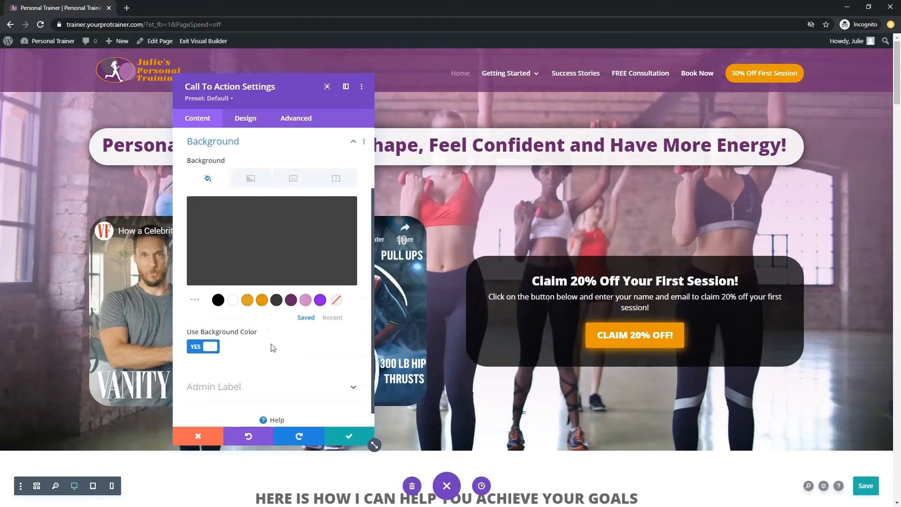
click(290, 305)
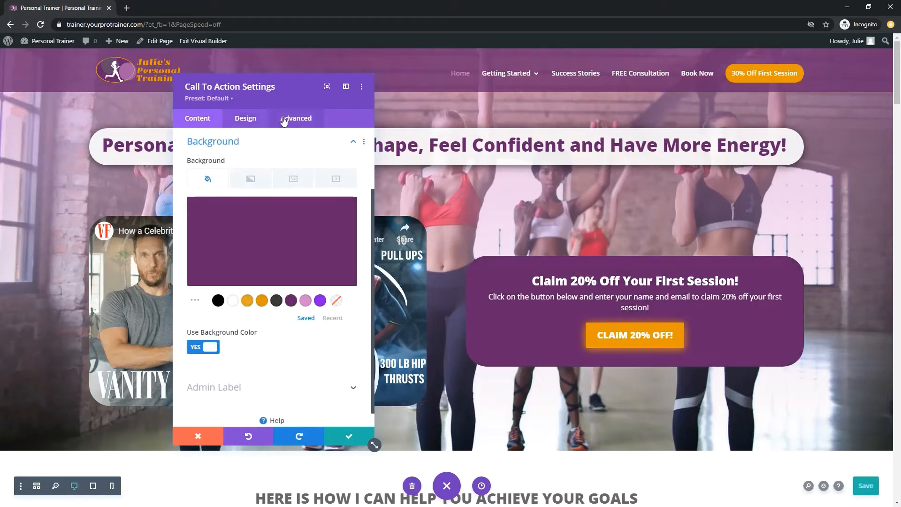
Step: Try left and right text alignment in the call to action's design settings, then return it to centered
click(249, 121)
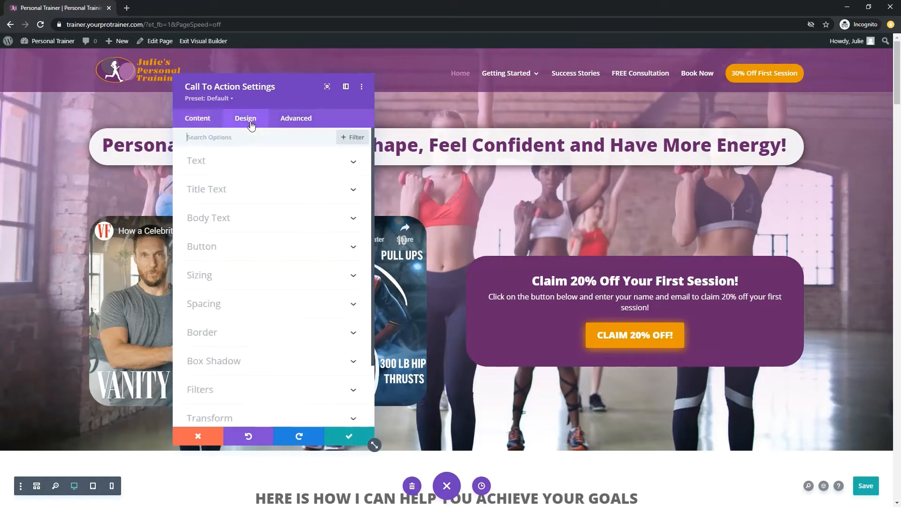
scroll(220, 320, down, 2)
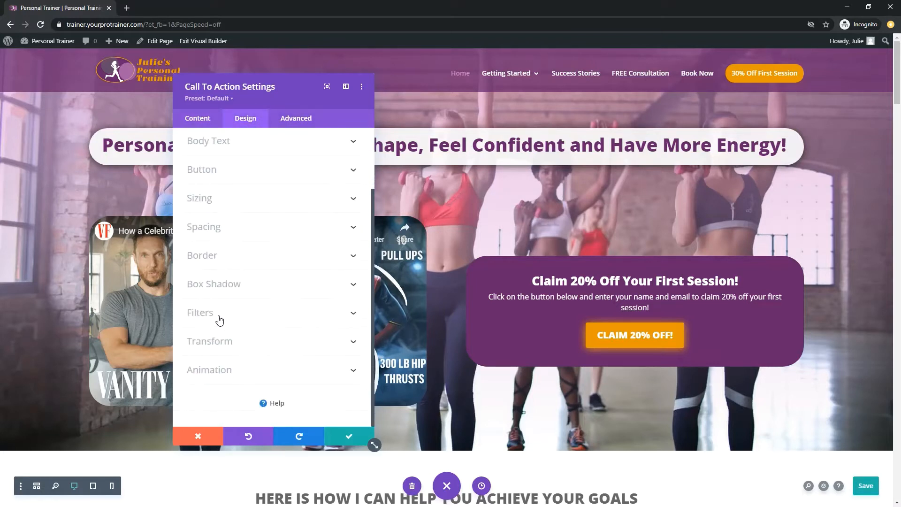
scroll(217, 359, up, 2)
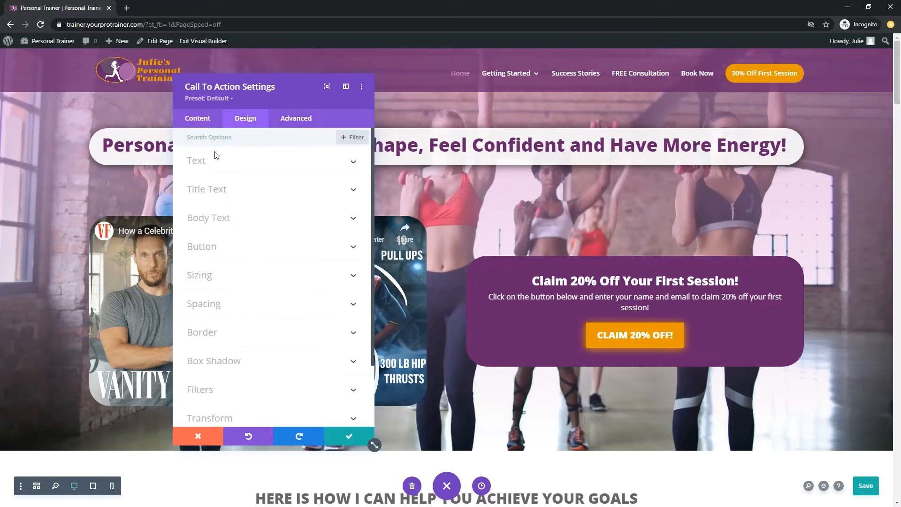
click(207, 162)
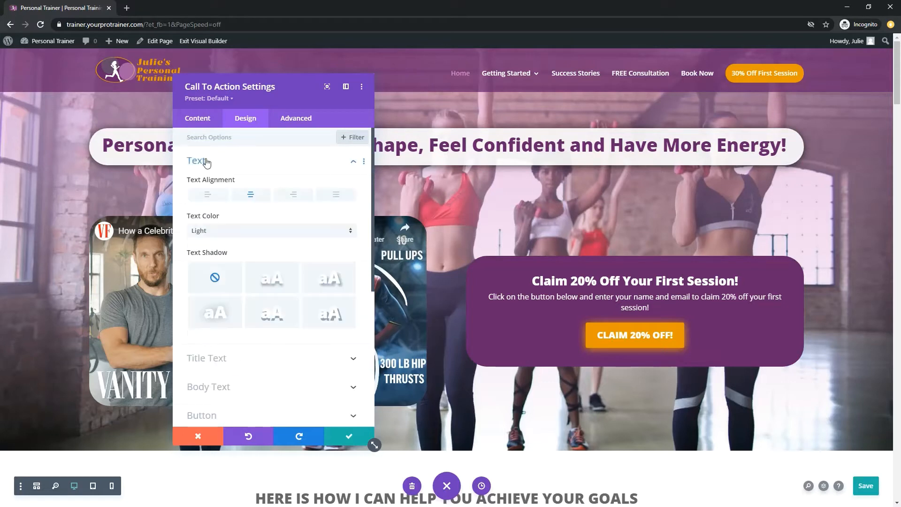
click(217, 195)
click(257, 197)
click(281, 201)
click(245, 200)
Step: Check the call to action's advanced options, accept the module settings and save the page
click(296, 118)
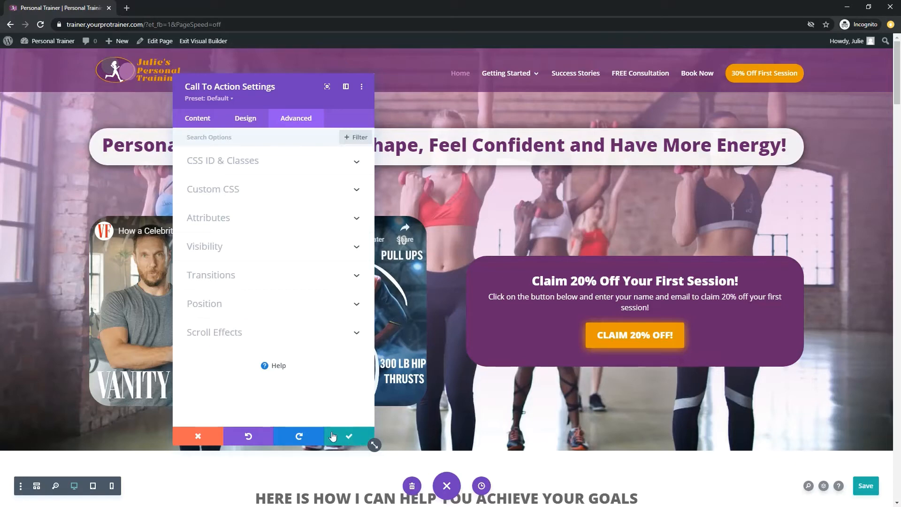
click(348, 441)
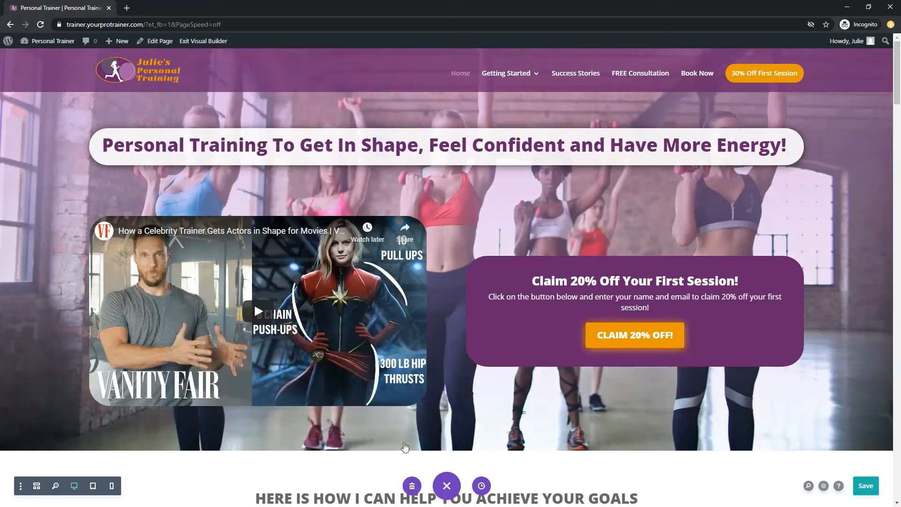
click(865, 488)
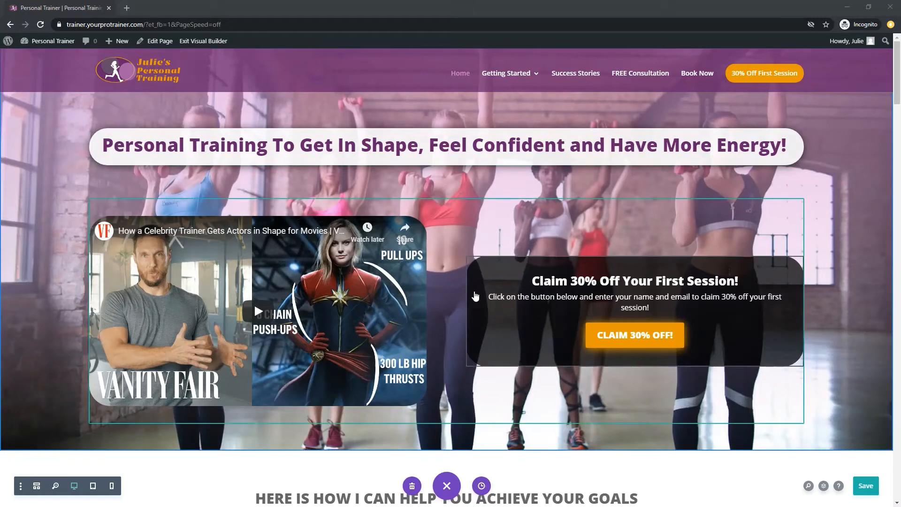
Step: Open the settings of the image above "1:1 On-Site Training" and start choosing a replacement image
scroll(454, 298, down, 8)
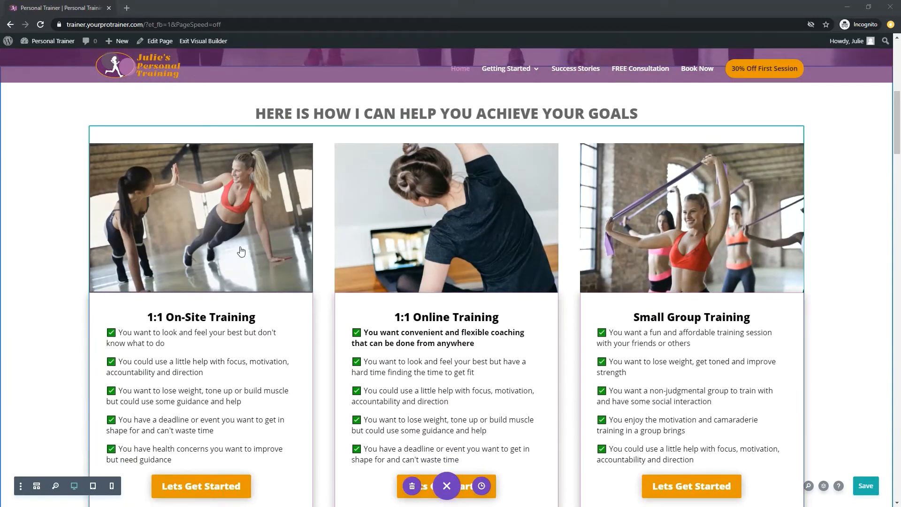
click(227, 256)
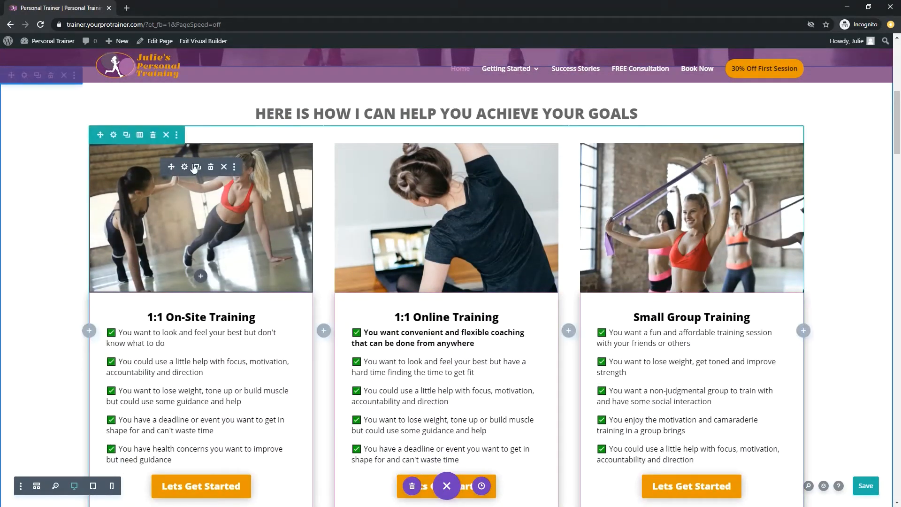
click(185, 168)
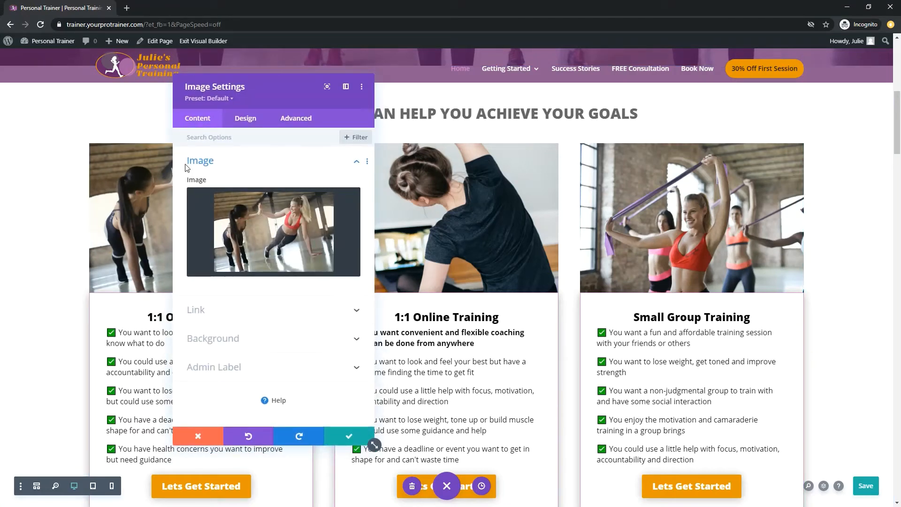
click(263, 237)
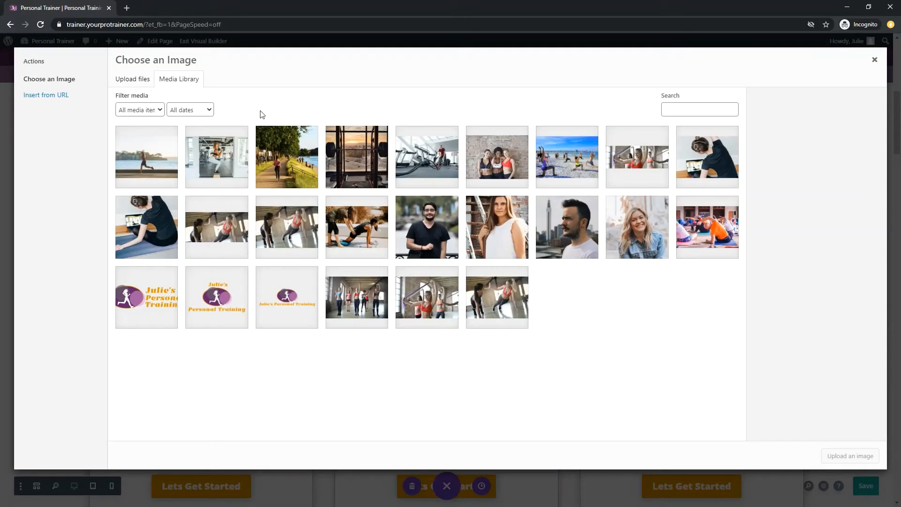
Step: Upload In Person Personal Training.jpg from the Personal Training Image folder on the desktop to the media library
click(128, 82)
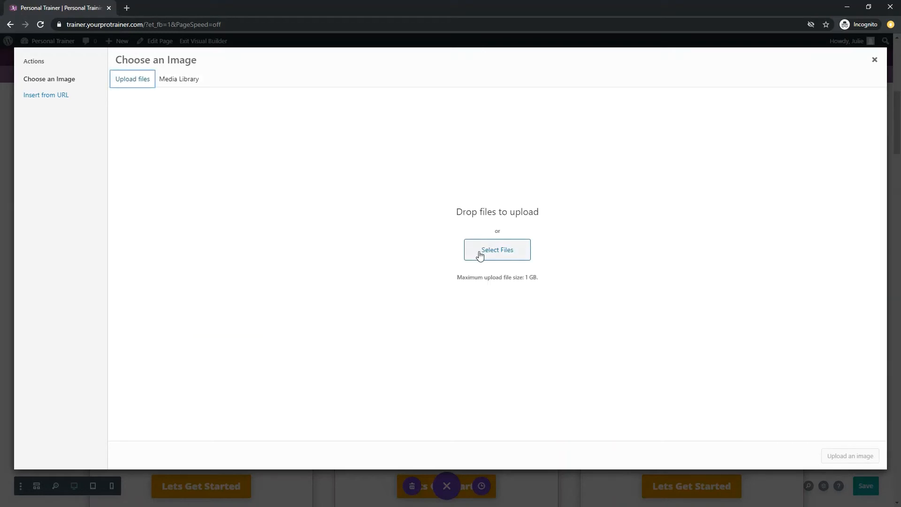
click(479, 254)
click(310, 99)
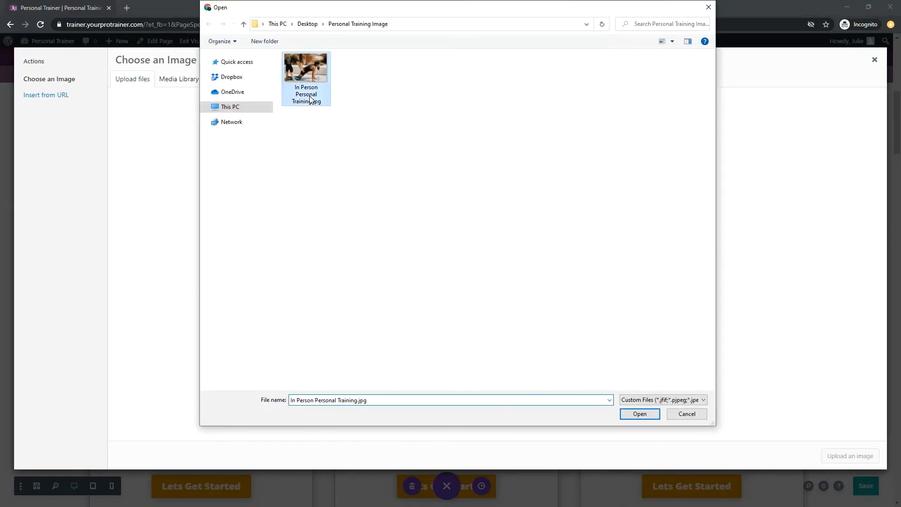
click(623, 412)
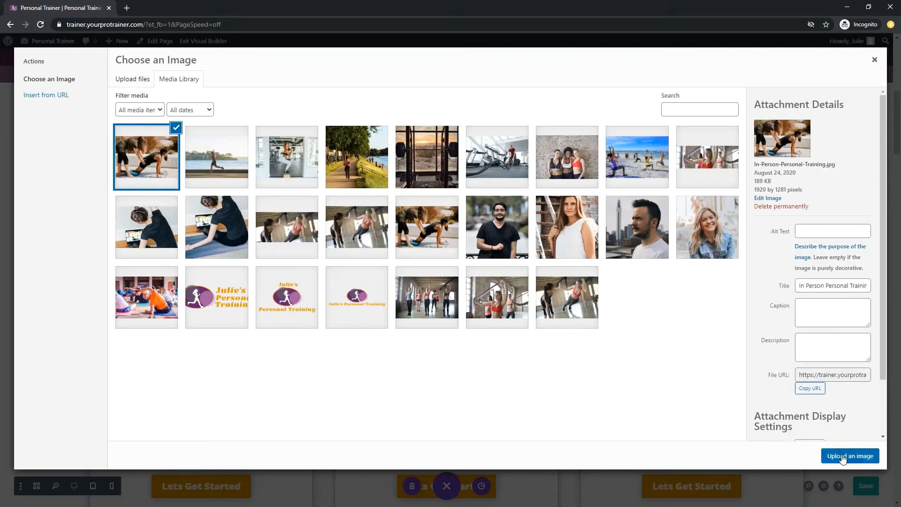
Step: Use the uploaded In Person Personal Training image above "1:1 On-Site Training", accept the image settings and save the page
click(851, 456)
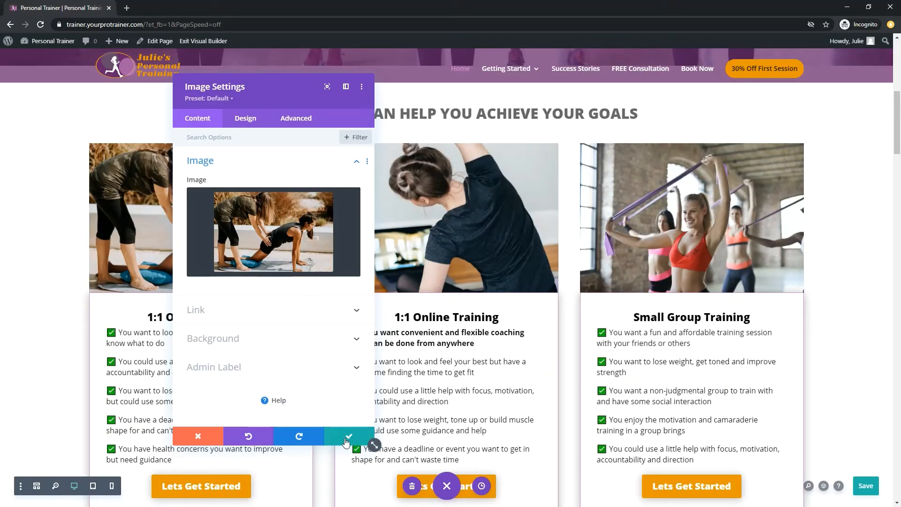
click(348, 440)
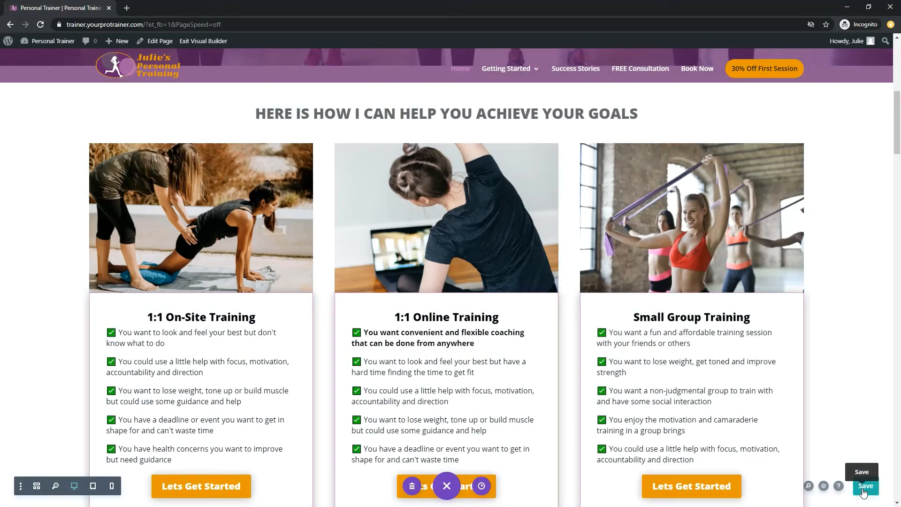
click(864, 488)
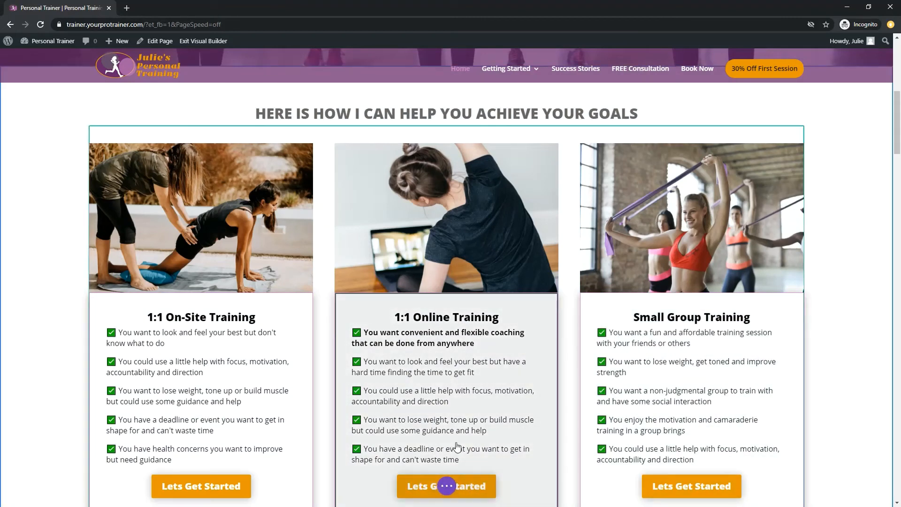
Step: Open the background settings of the Home page's hero section and start choosing a replacement background image
click(448, 486)
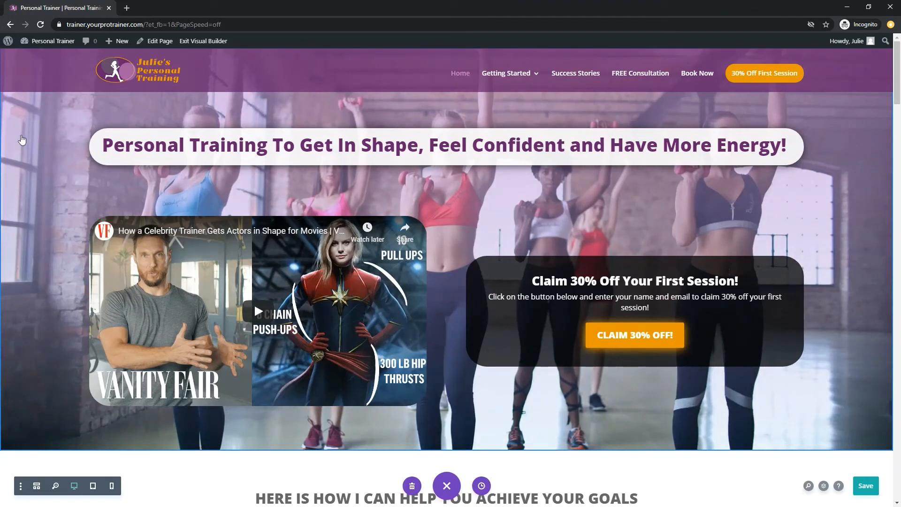
mouse_move(22, 124)
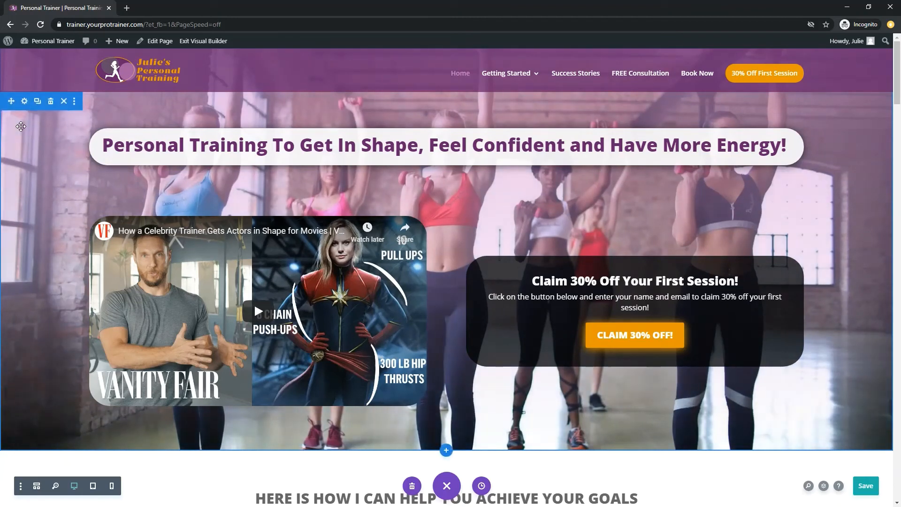
click(25, 101)
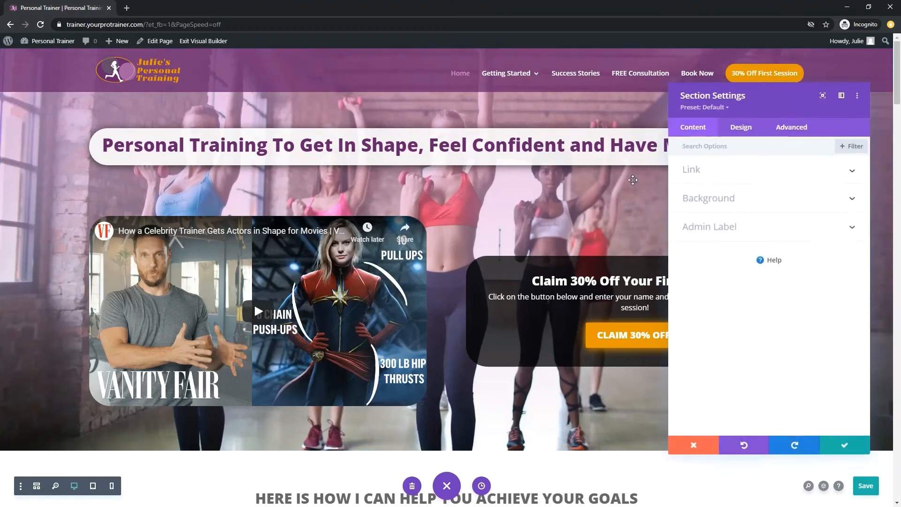
click(708, 198)
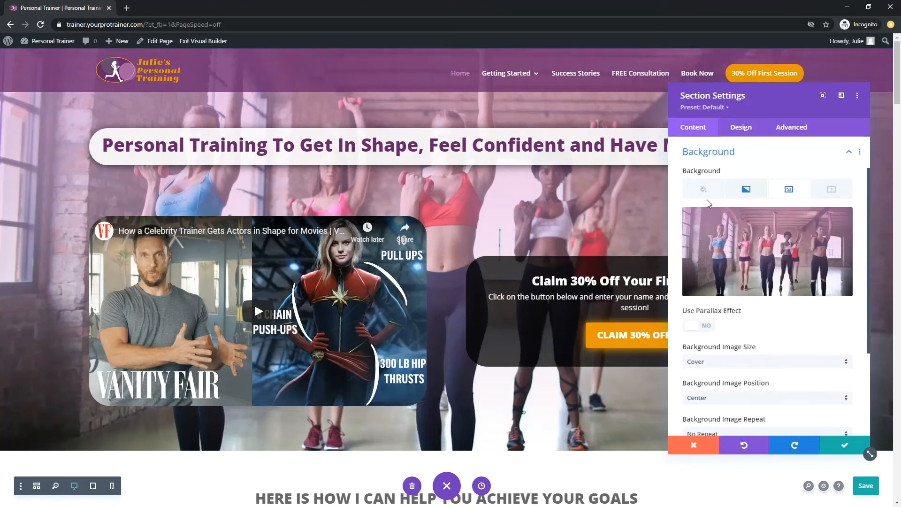
click(757, 245)
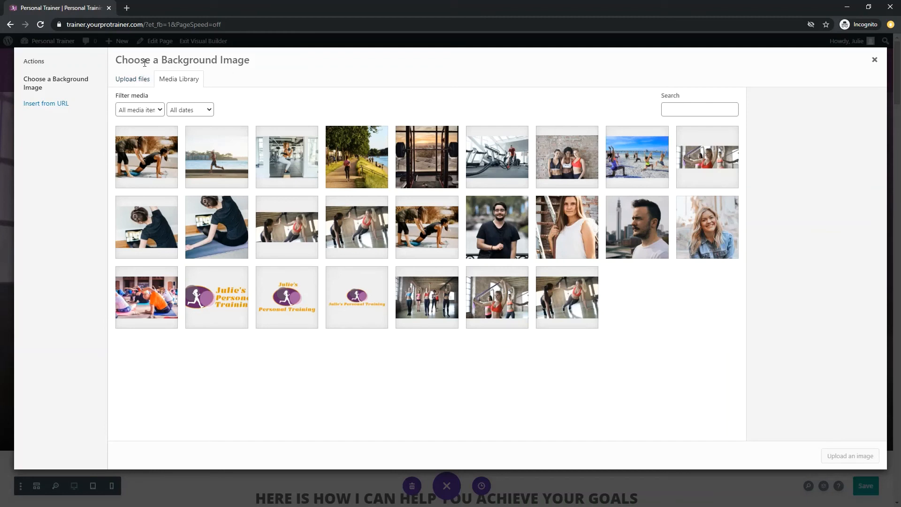
Step: Upload New Background Image 2.jpg from the Personal Training Image folder and apply it as the hero section's background
click(133, 80)
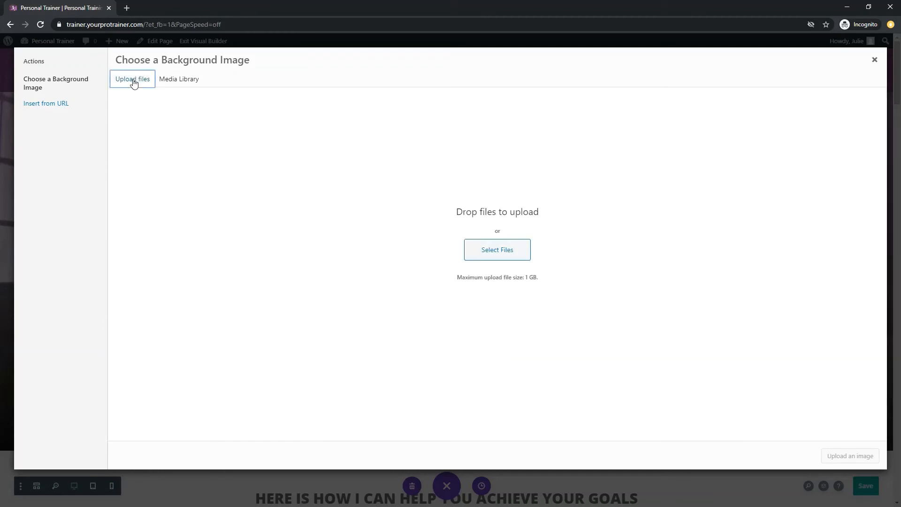
click(490, 258)
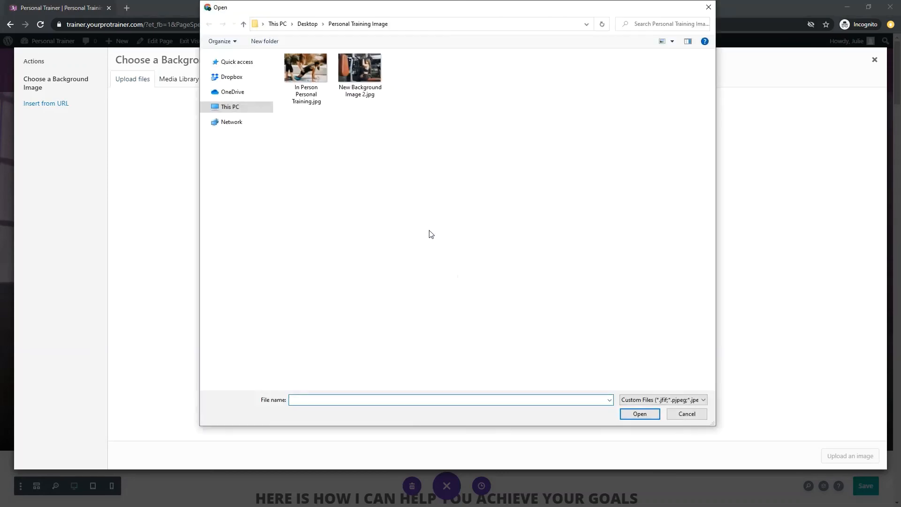
click(352, 82)
click(639, 413)
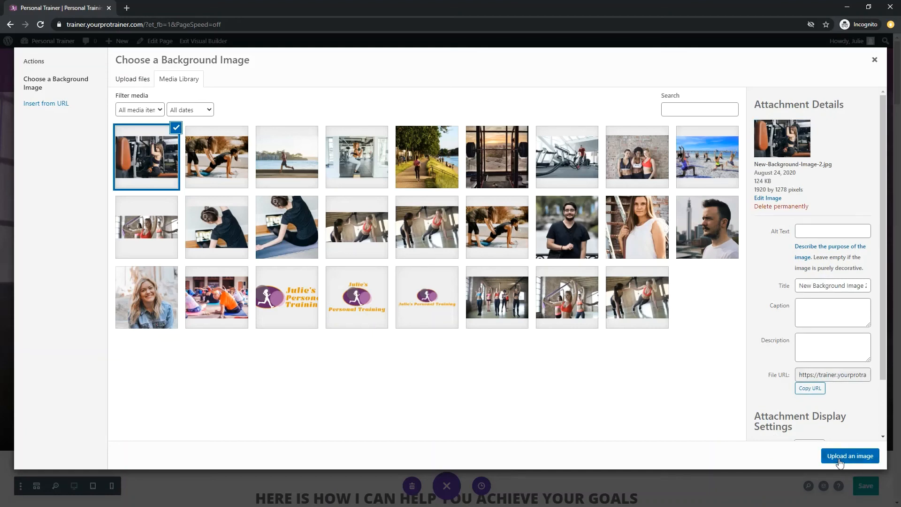
click(840, 456)
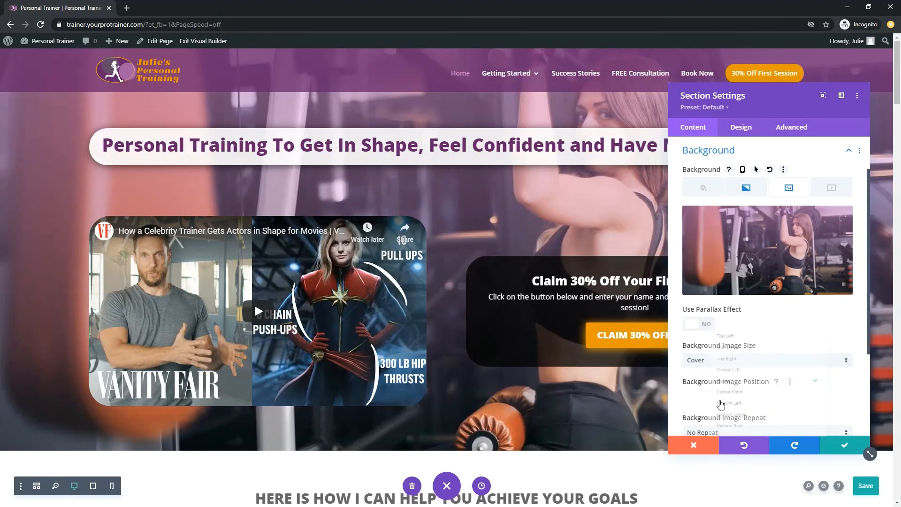
Step: Set the hero section's background image position to Top Center, accept the section settings and save the page
click(719, 399)
click(713, 333)
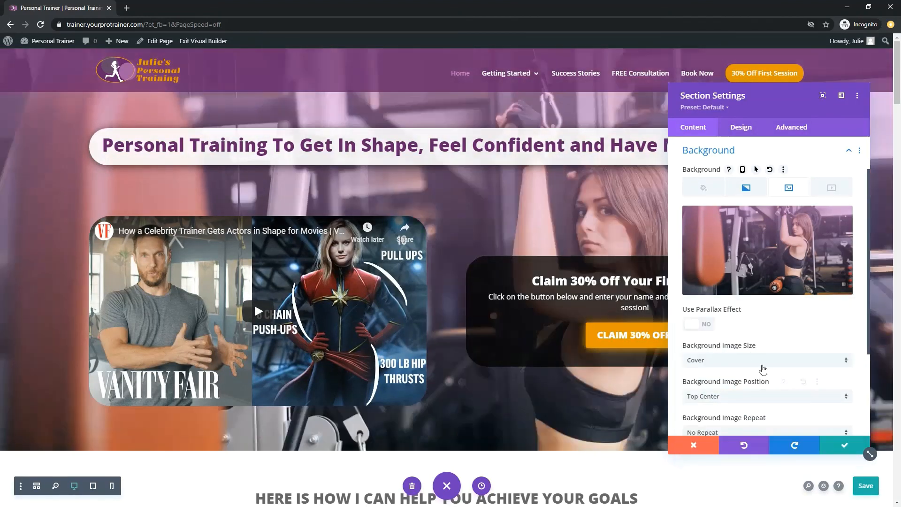
click(841, 450)
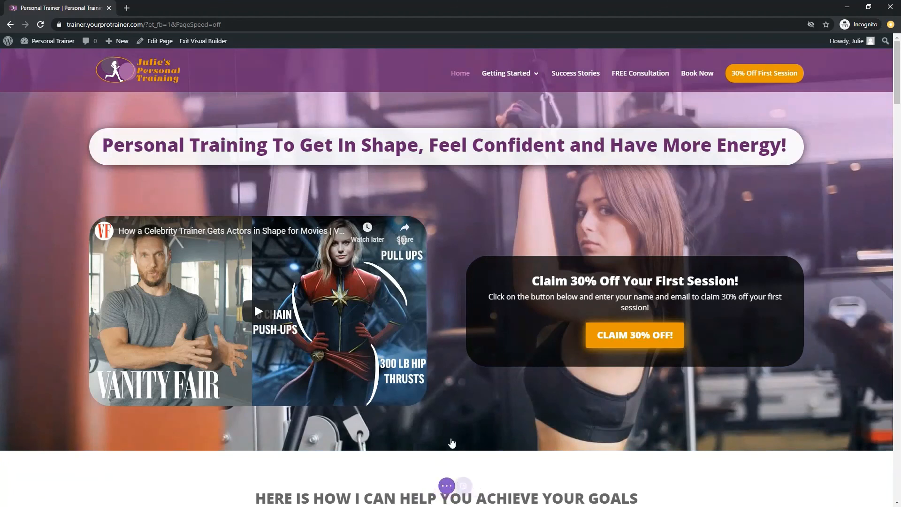
click(447, 486)
key(ctrl+s)
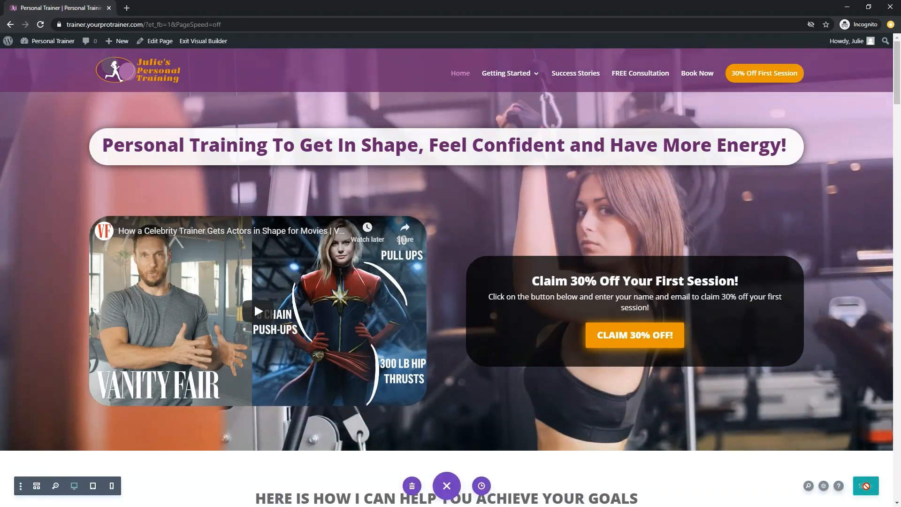